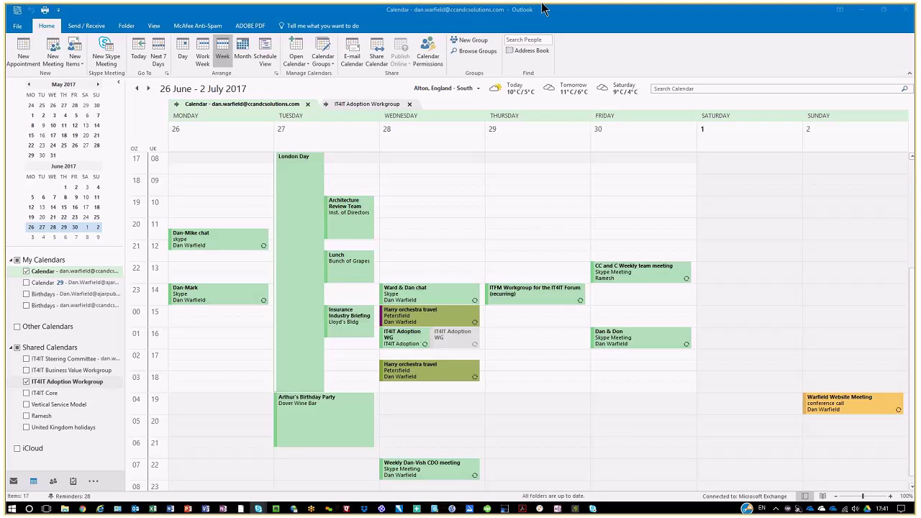
Begin an internet calendar subscription with the pasted feed address, then cancel it.
left_click(295, 65)
left_click(321, 96)
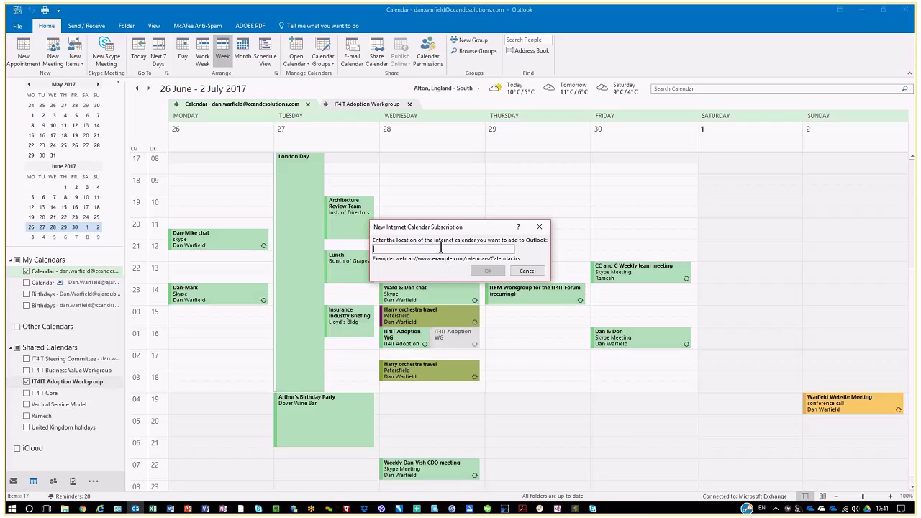
key("ctrl+v")
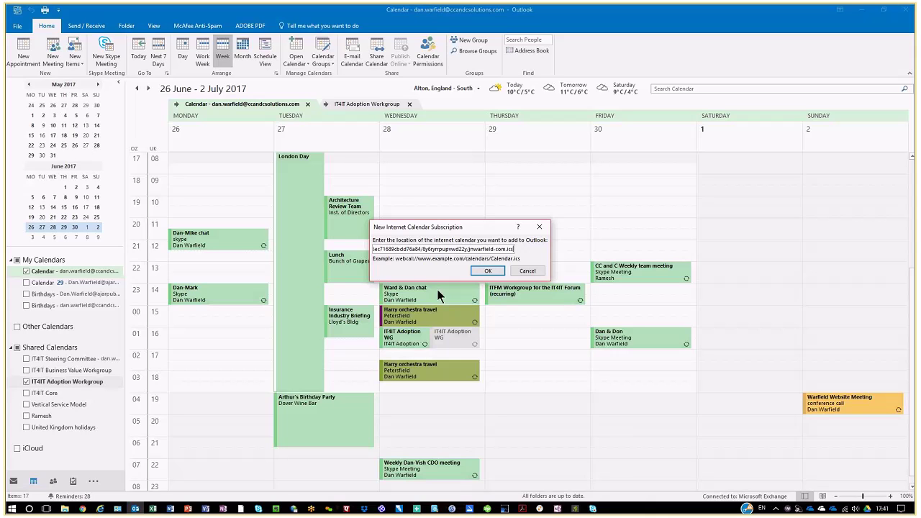
left_click(529, 271)
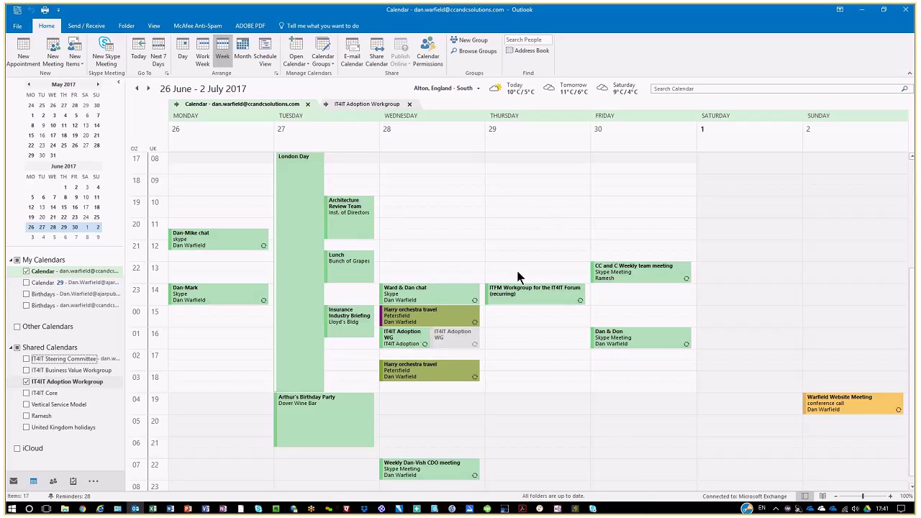
Hide the IT4IT Adoption Workgroup calendar, then reopen the From Internet dialog and close it empty.
left_click(26, 382)
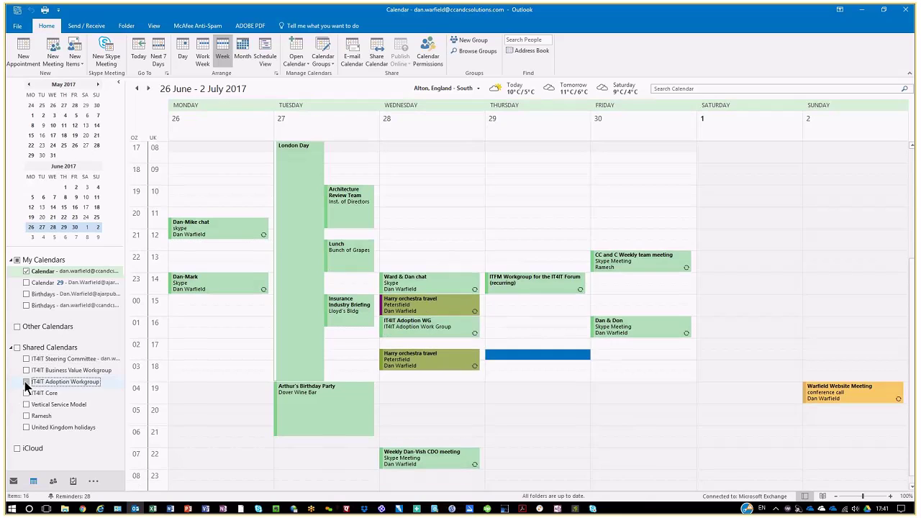
right_click(51, 349)
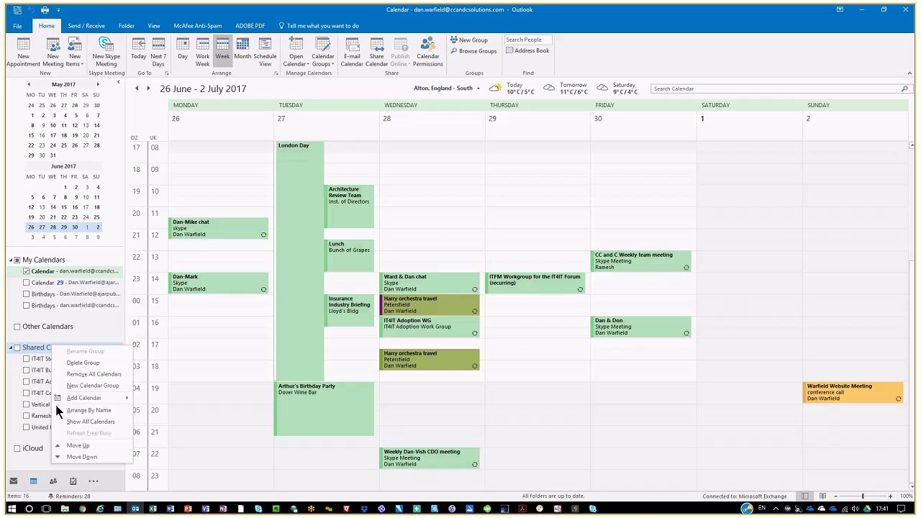
mouse_move(55, 401)
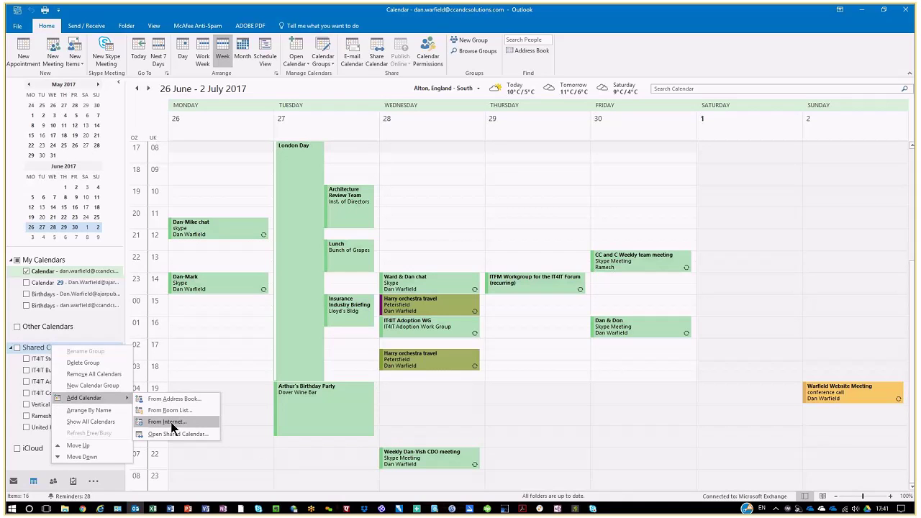
left_click(173, 420)
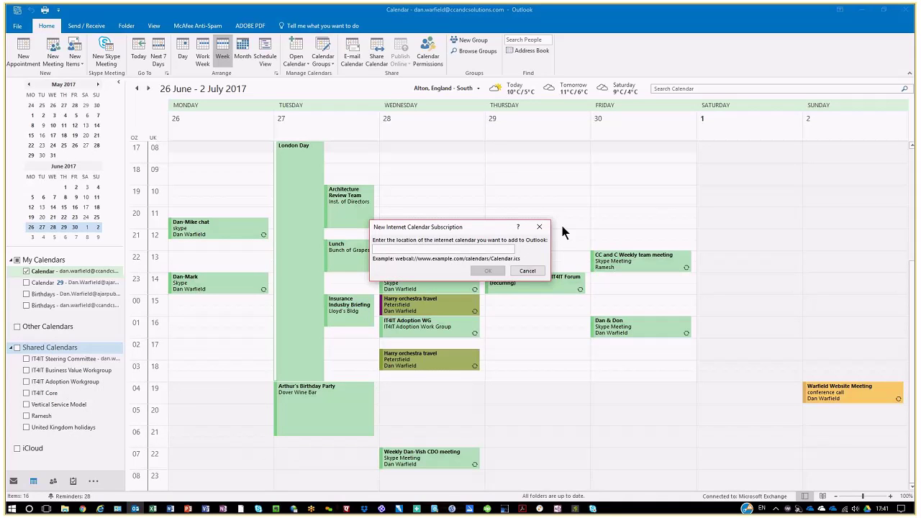
left_click(538, 227)
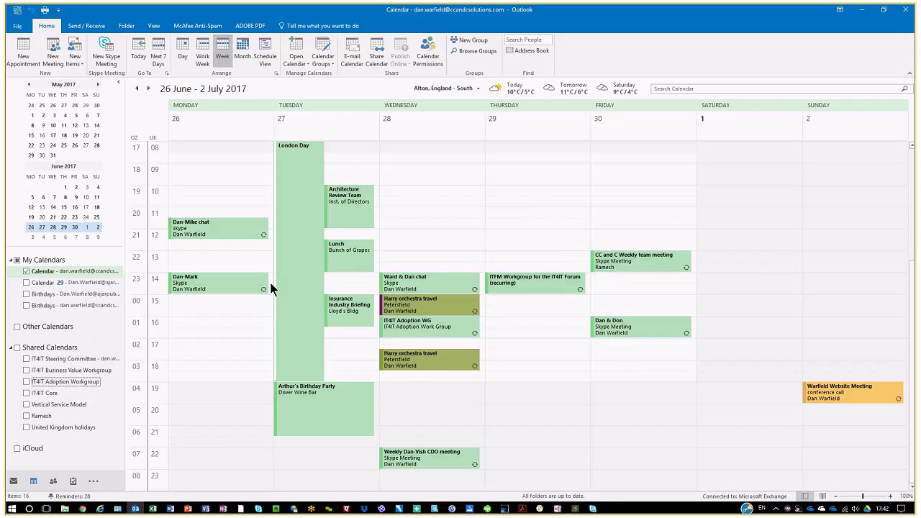
Switch to the Chrome window showing the Office 365 calendar for 26 June – 2 July 2017.
key("alt+Tab")
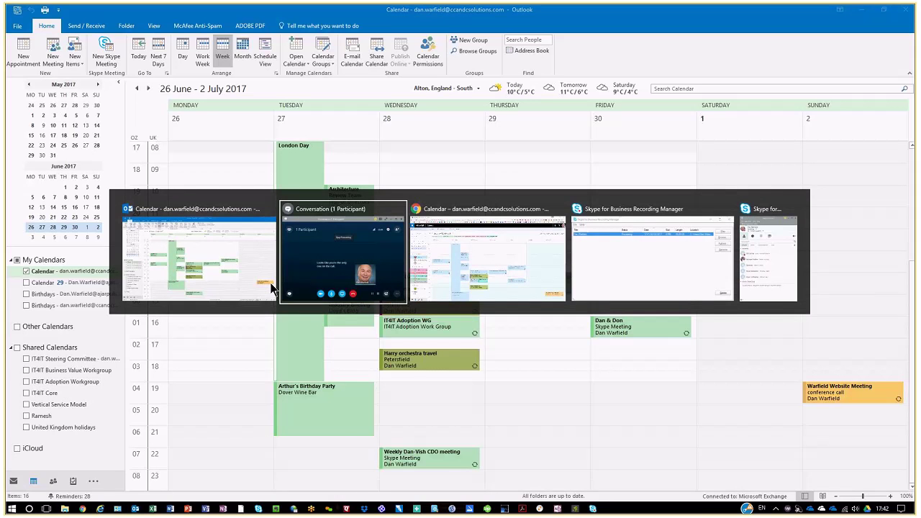
key("Tab")
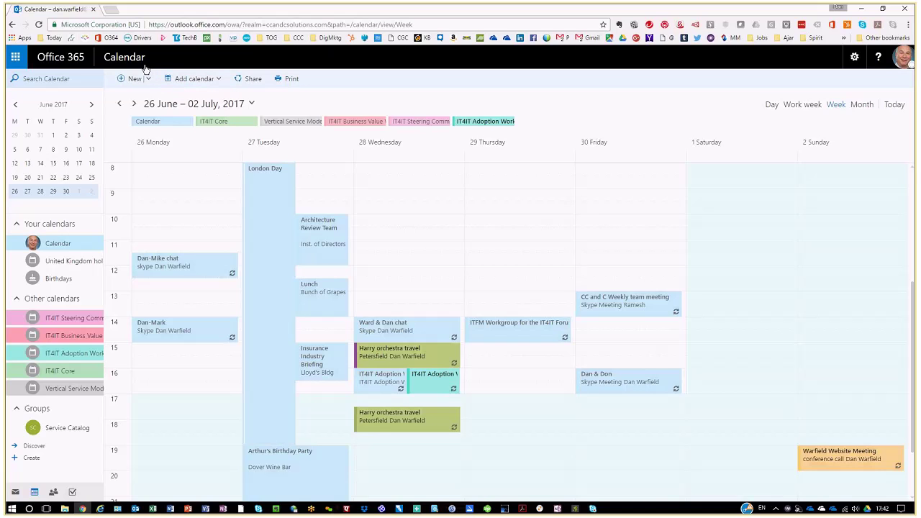
Subscribe to the pasted kanbanflow feed from the internet as the calendar 'JNWarfield.com Kanban'.
left_click(193, 81)
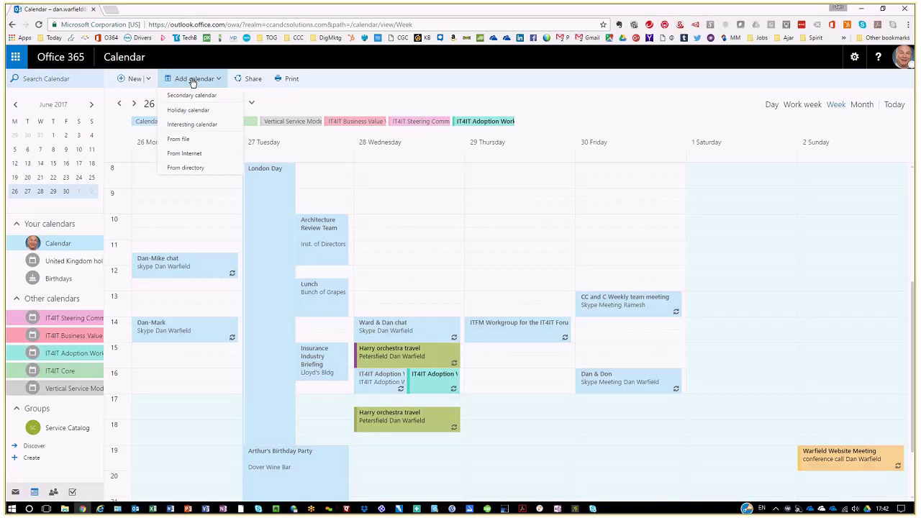
left_click(201, 155)
left_click(697, 170)
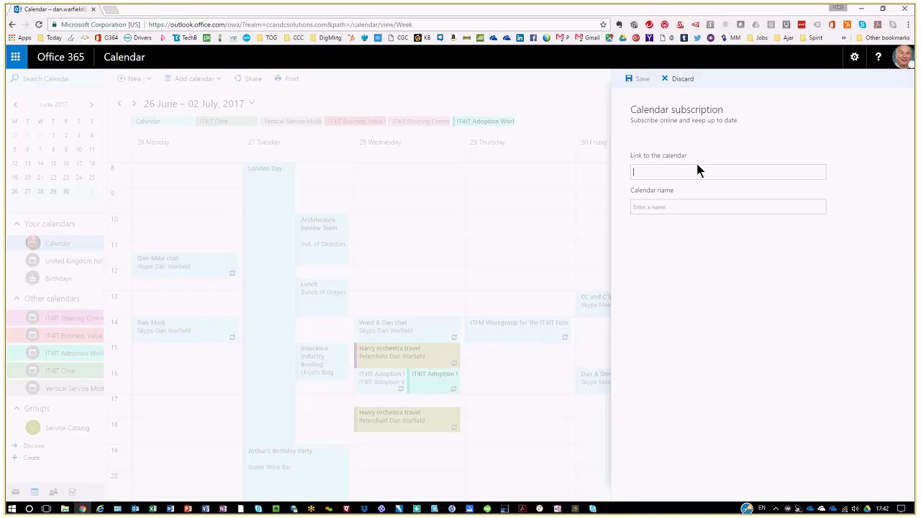
key("ctrl+v")
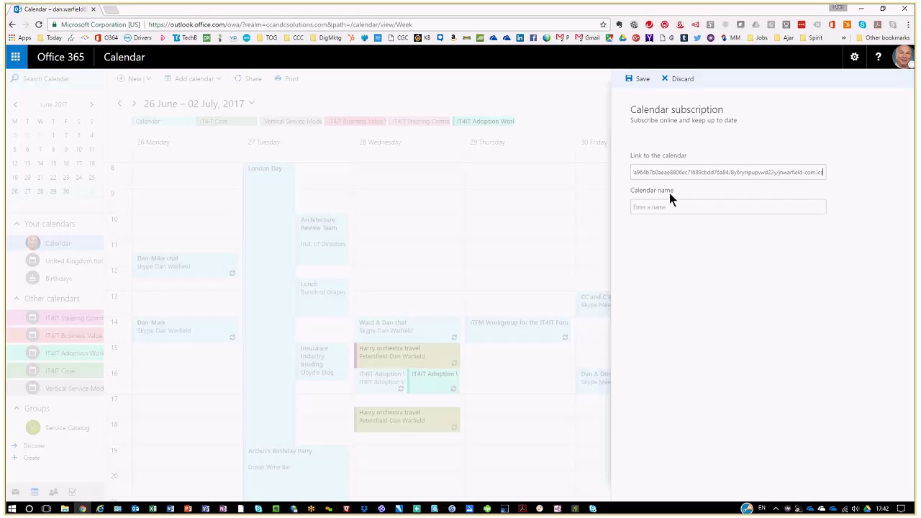
left_click(669, 207)
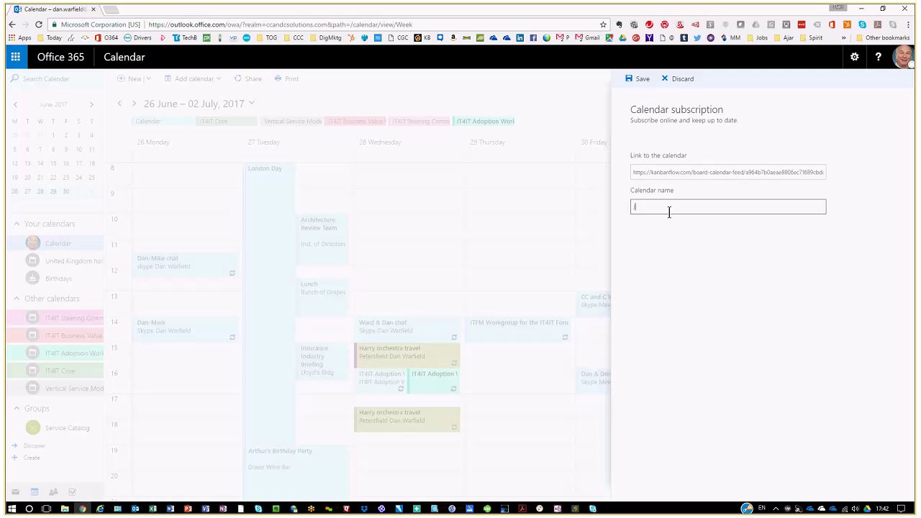
type("JNWAR")
key("BackSpace")
key("BackSpace")
type("arfield.com Kanban")
left_click(643, 84)
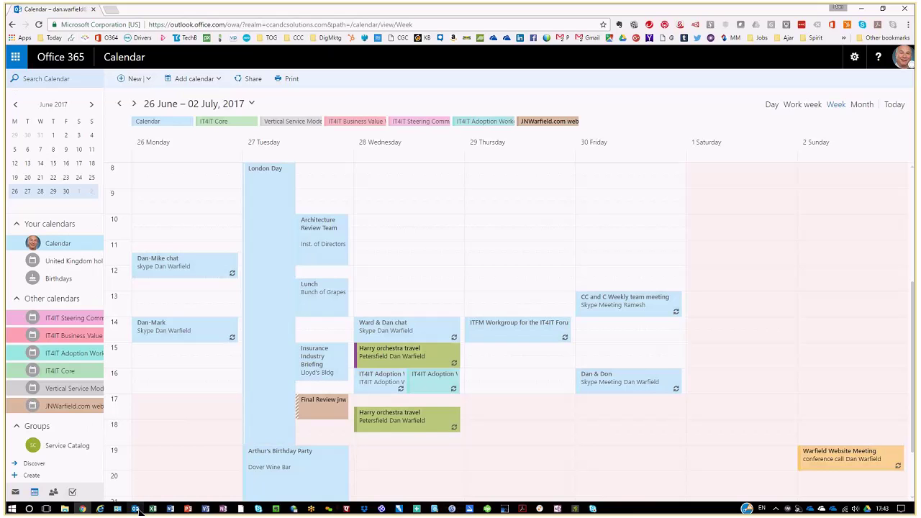
Back in desktop Outlook, show the JNWarfield.com web kanban calendar beside the main calendar.
mouse_move(137, 509)
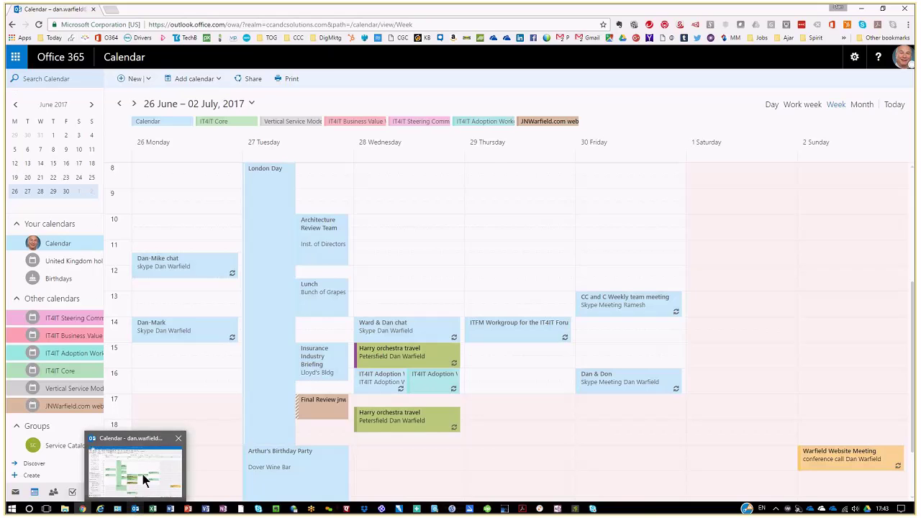
left_click(144, 480)
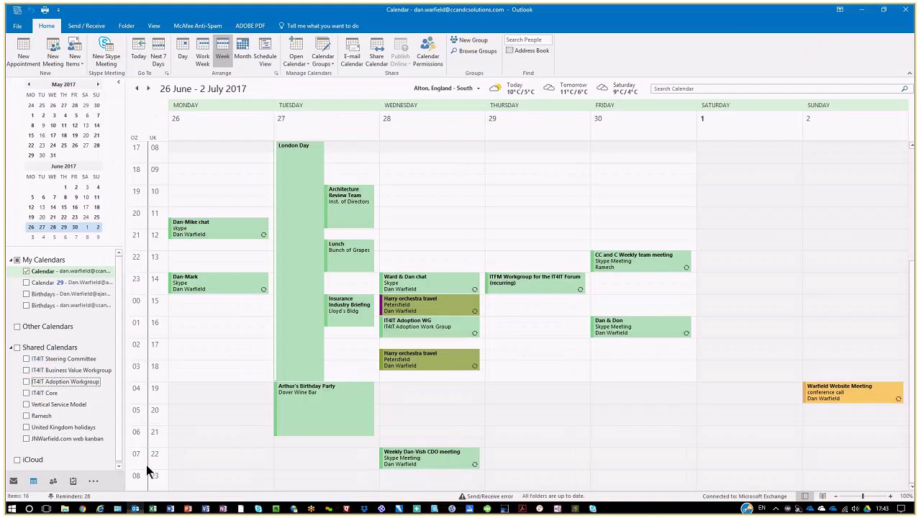
left_click(63, 439)
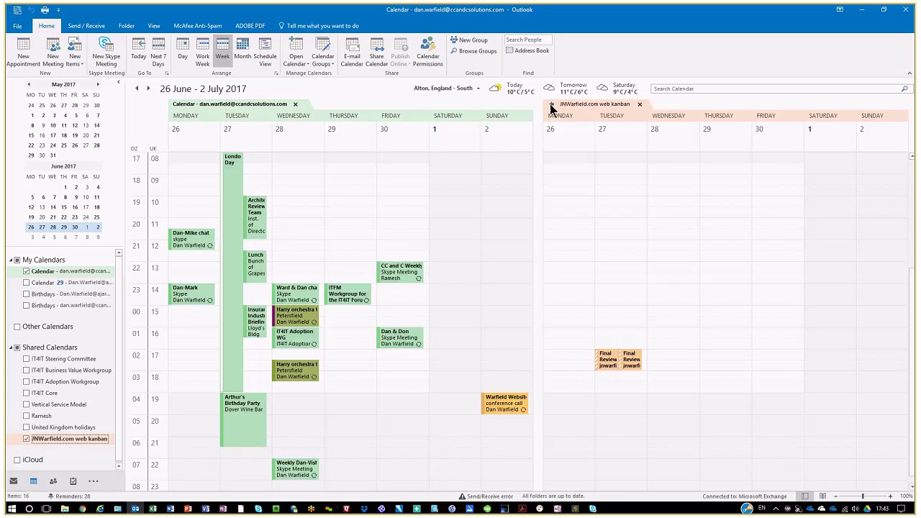
Overlay the kanban calendar on the main calendar, checking the browser briefly before returning.
left_click(552, 105)
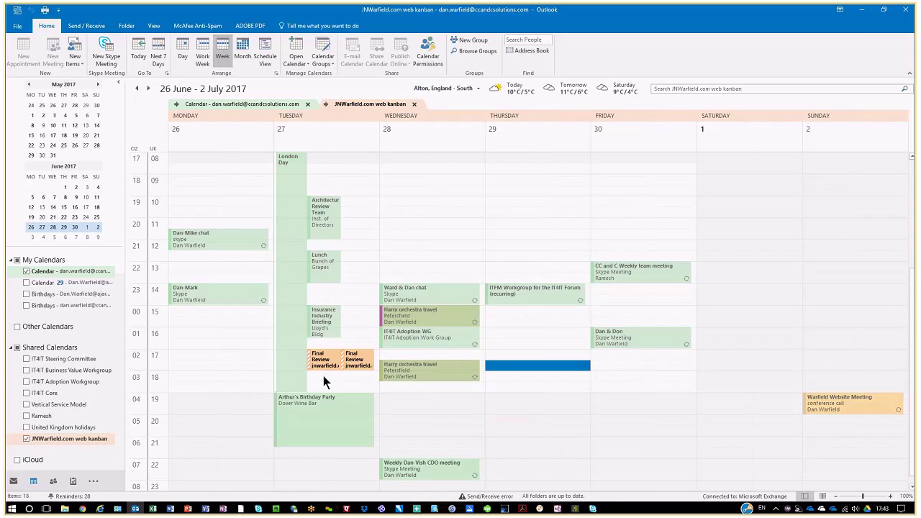
key("alt+Tab")
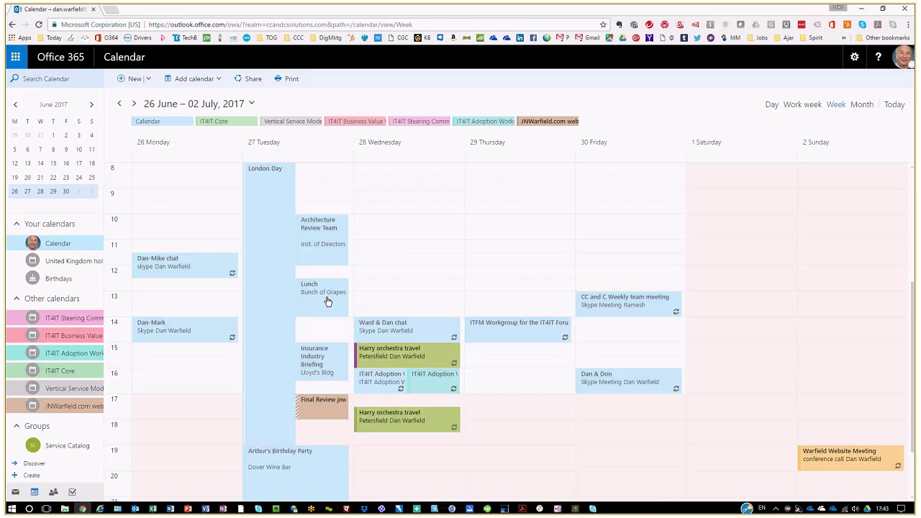
key("alt+Tab")
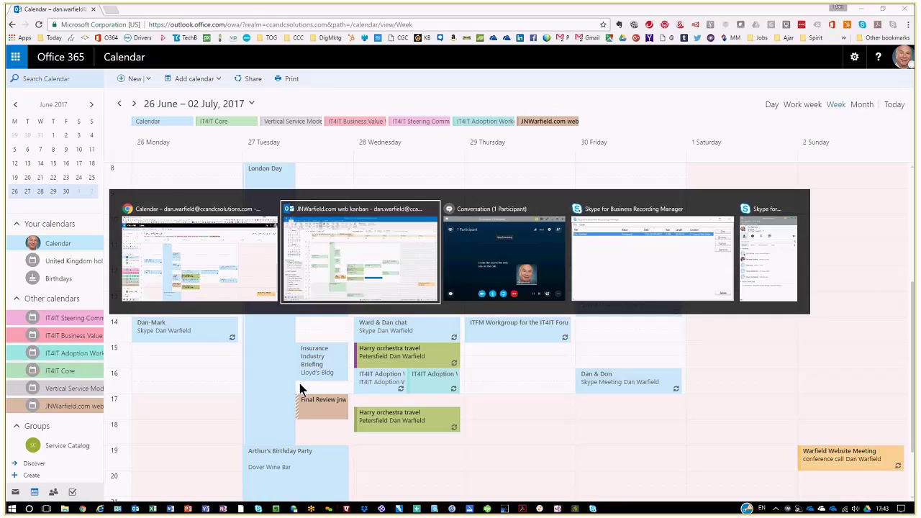
mouse_move(356, 359)
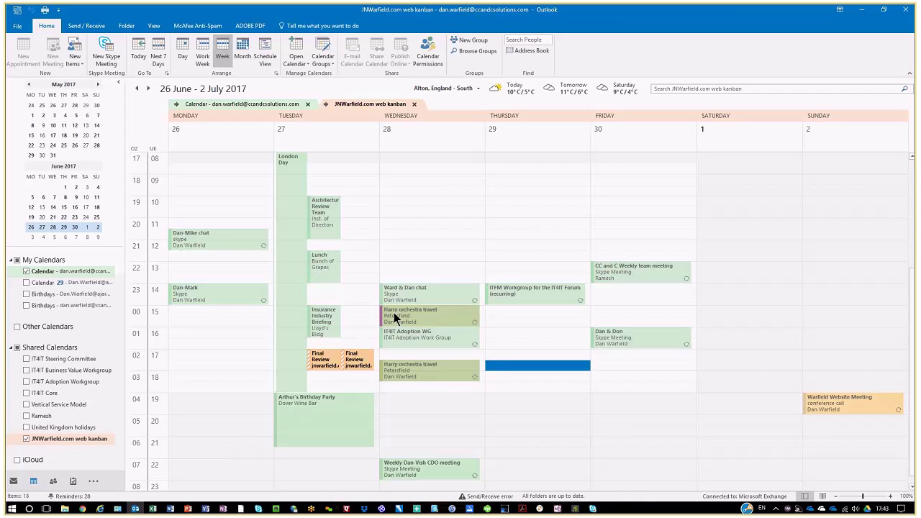
Un-overlay the calendars, copy Final Review into the main calendar at Tuesday 17:00, then close the kanban calendar.
left_click(278, 105)
left_click(326, 104)
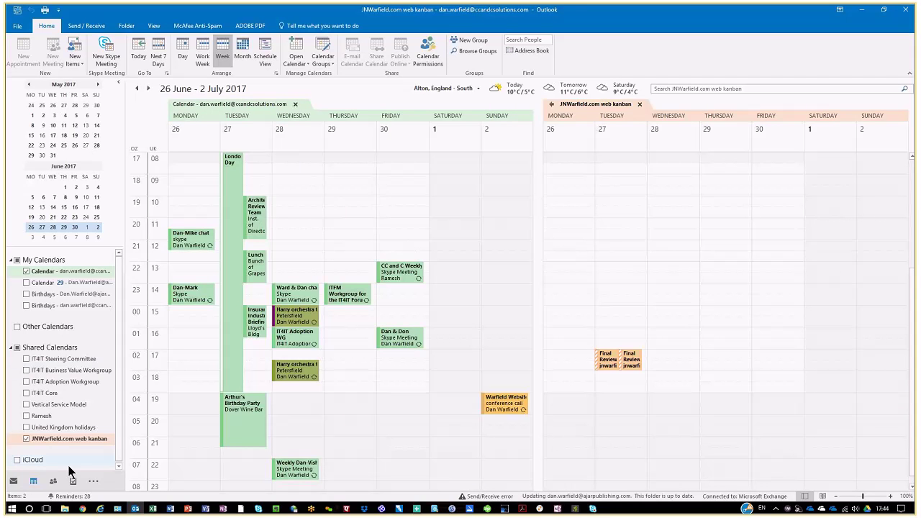
mouse_move(67, 472)
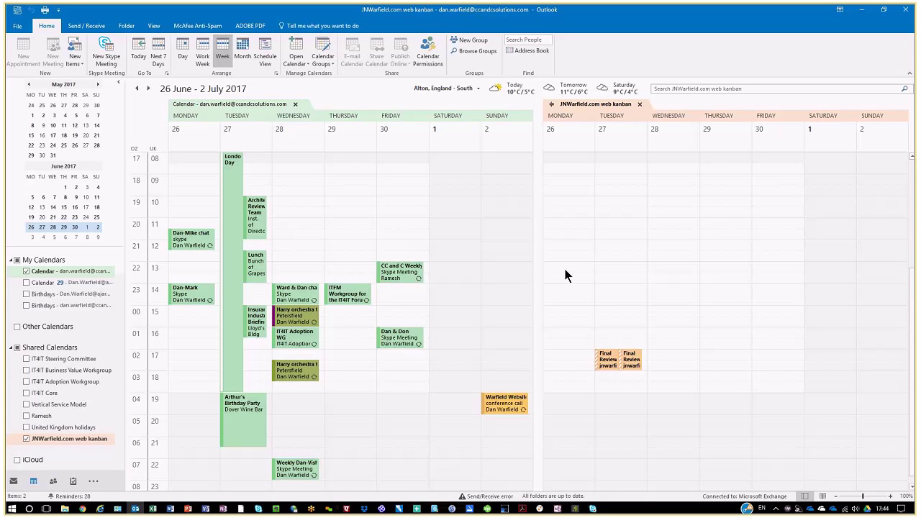
mouse_move(611, 366)
left_click(606, 362)
left_click_drag(606, 361, 336, 362)
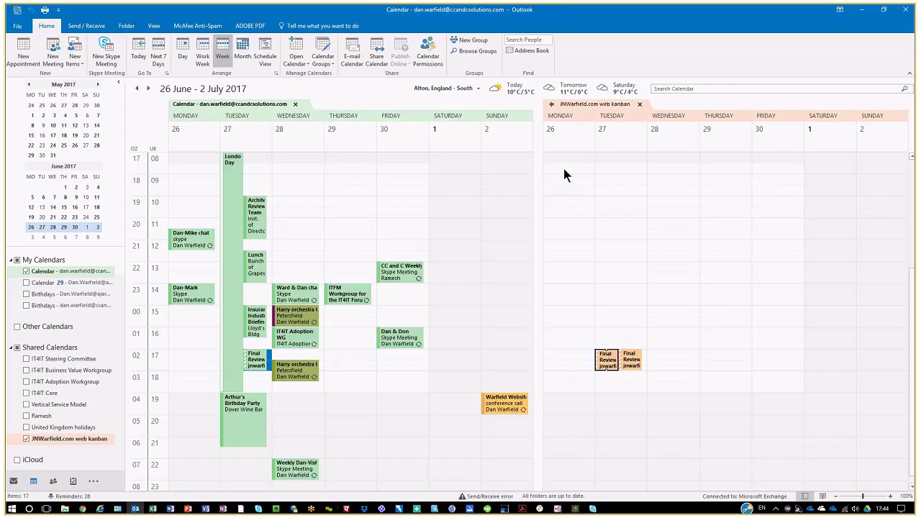
left_click(639, 104)
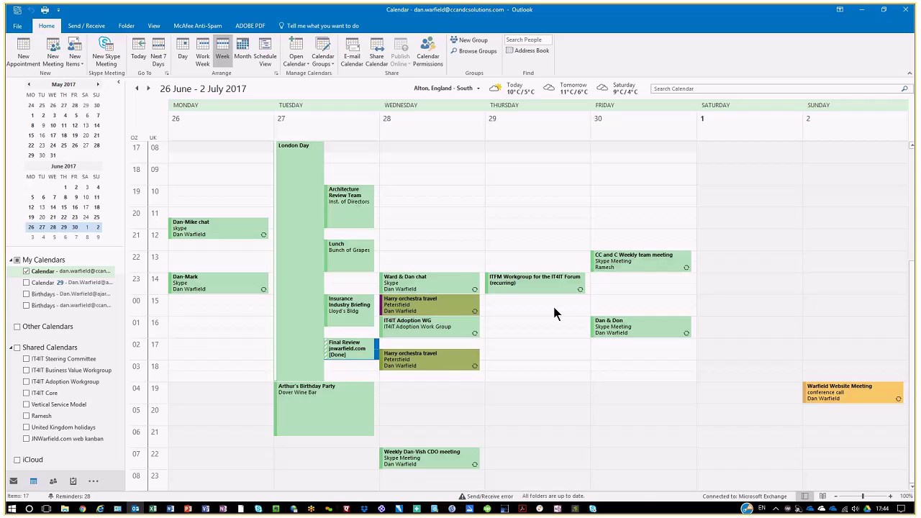
mouse_move(357, 351)
scroll(581, 401, "up", 1)
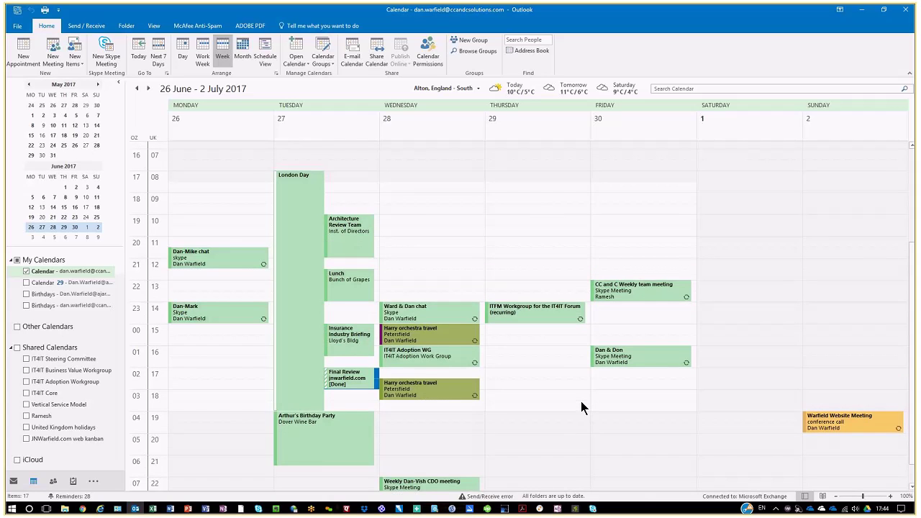